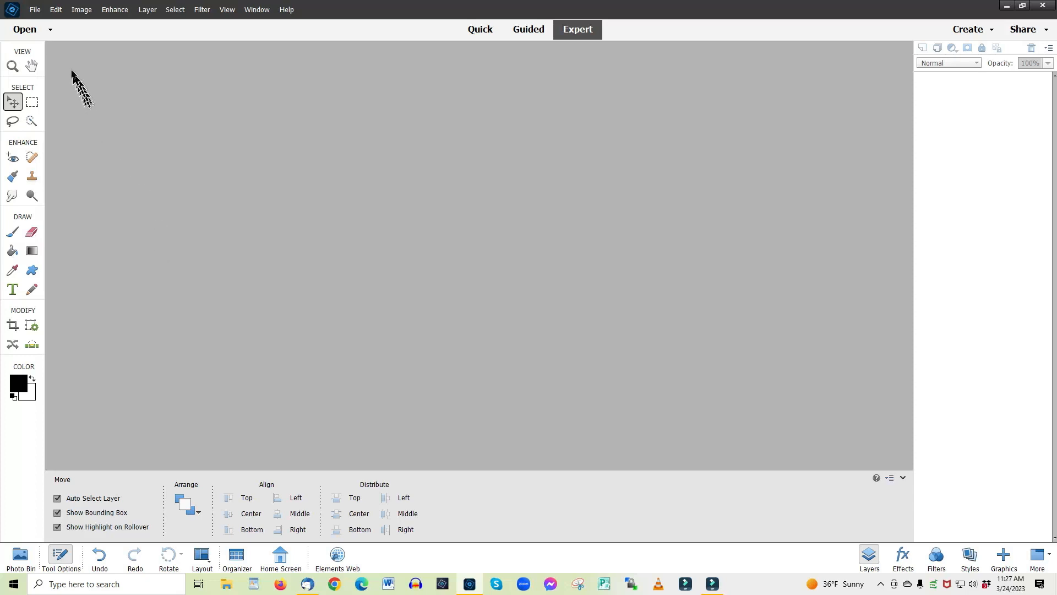
- Create a blank 1000 x 200 pixel RGB document named Our Watermark at 200 pixels/inch with a white background
click(35, 9)
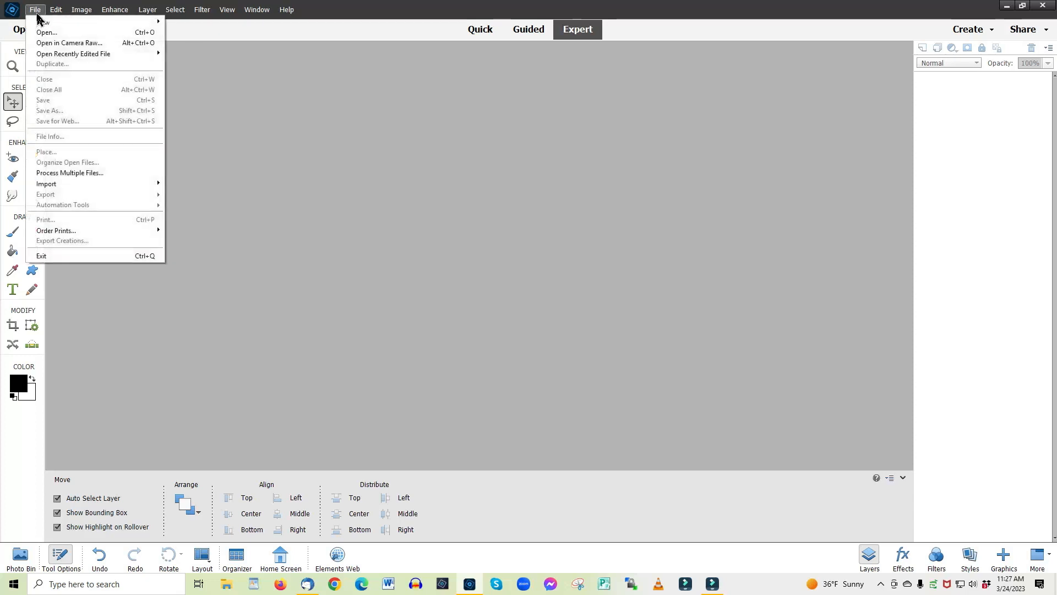
mouse_move(83, 23)
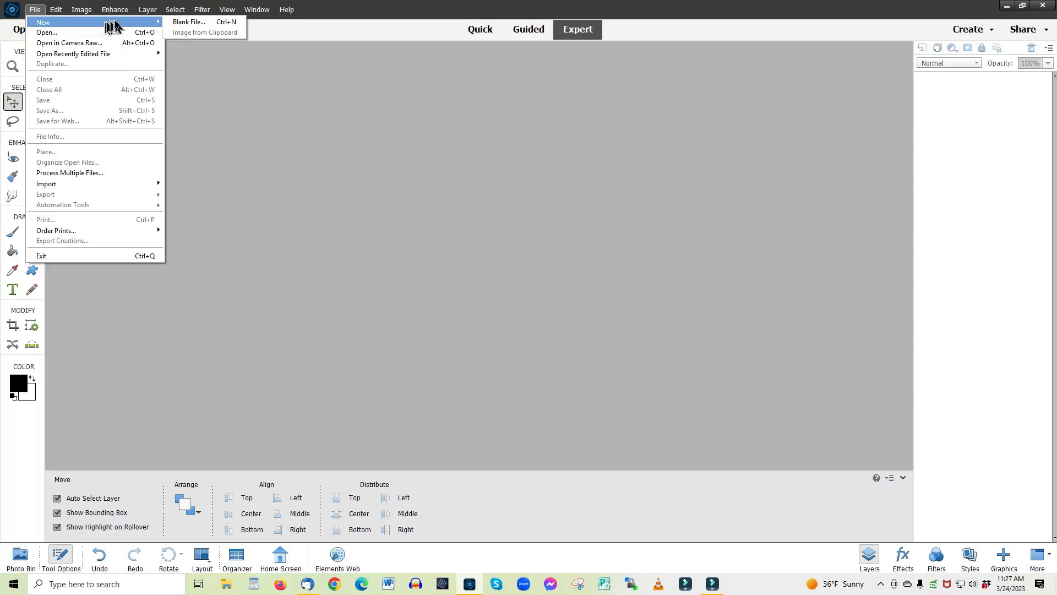
click(172, 23)
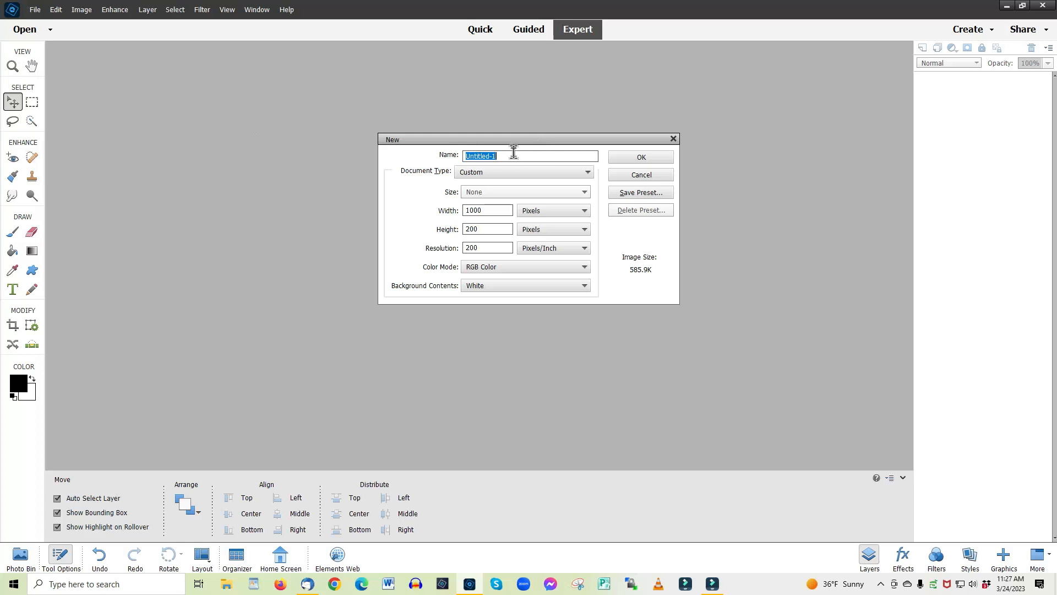
text(Our Watermark)
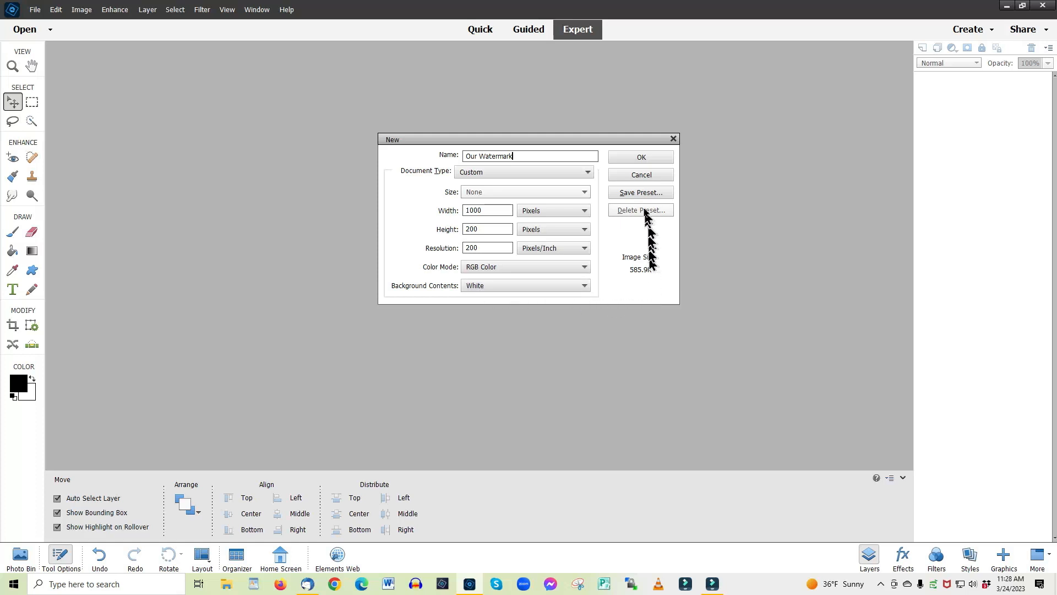
click(640, 159)
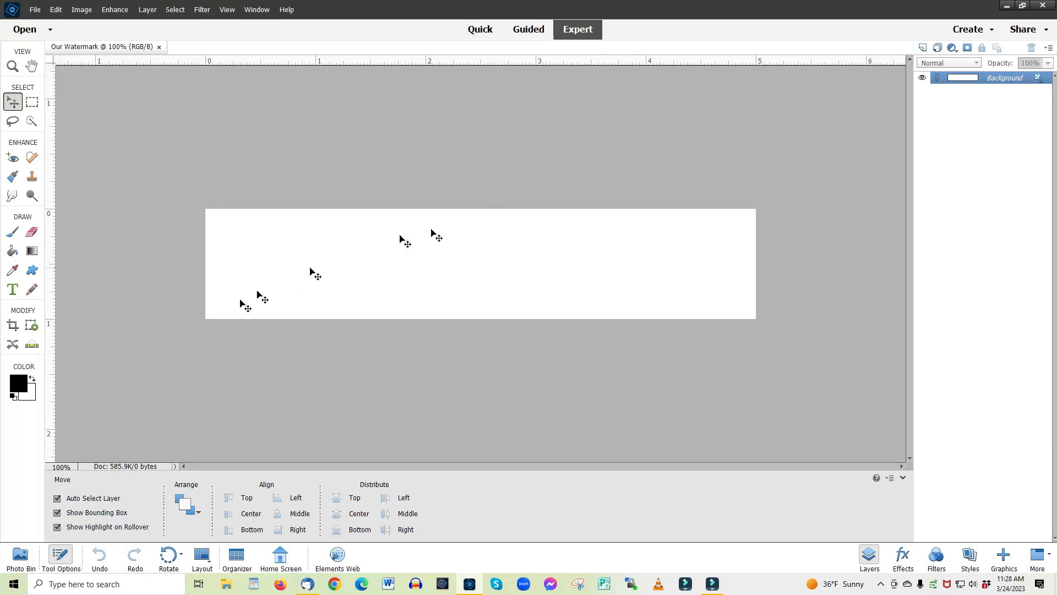
- Add the centred text "©Our Watermark" across the canvas in High Tower Text Italic at 30 pt
click(11, 292)
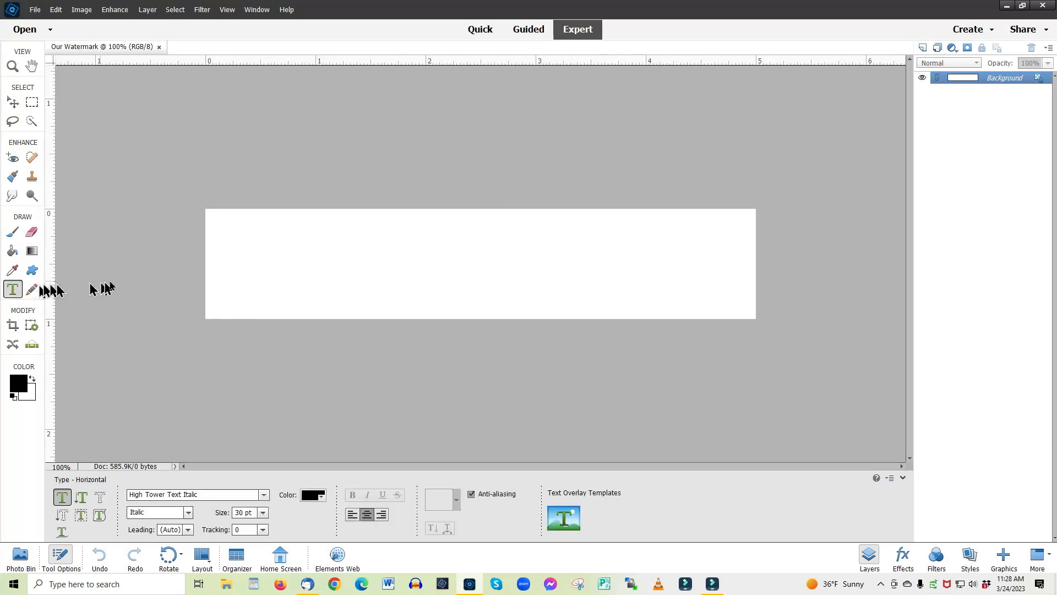
drag(216, 222, 749, 308)
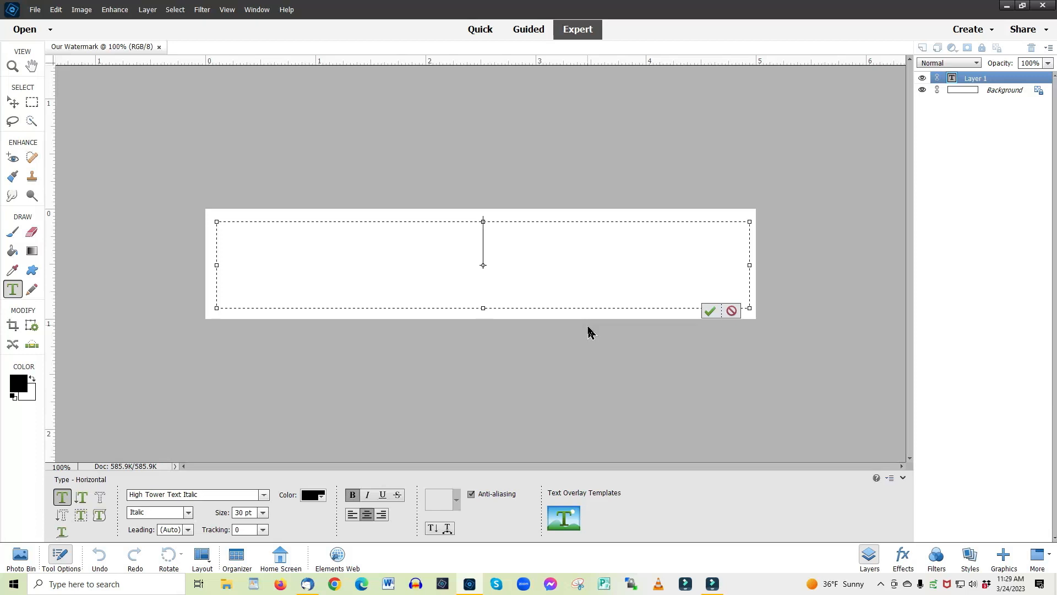
text(©)
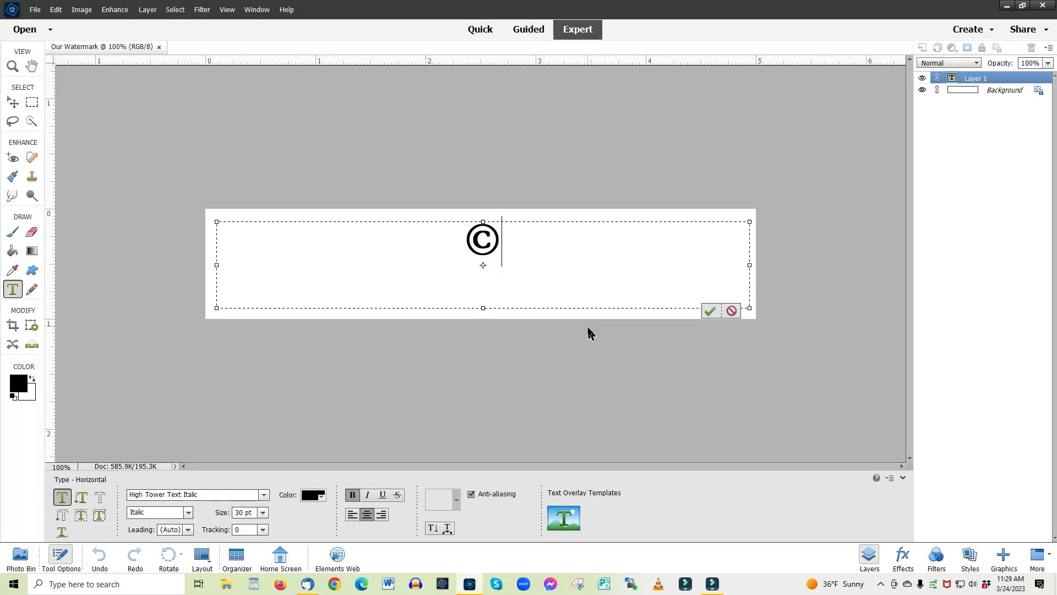
text(Our Watermark)
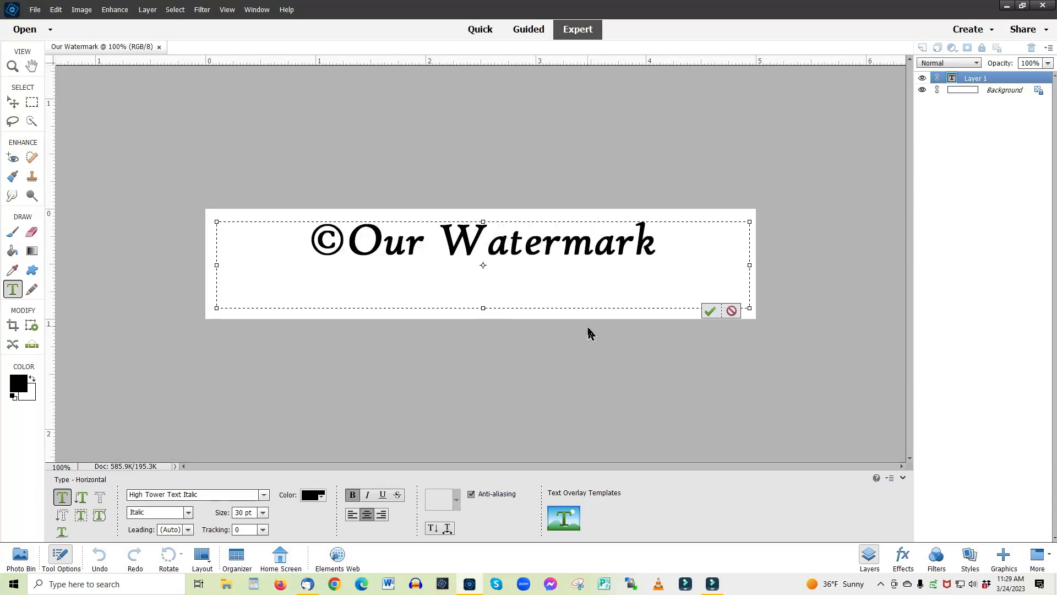
click(710, 311)
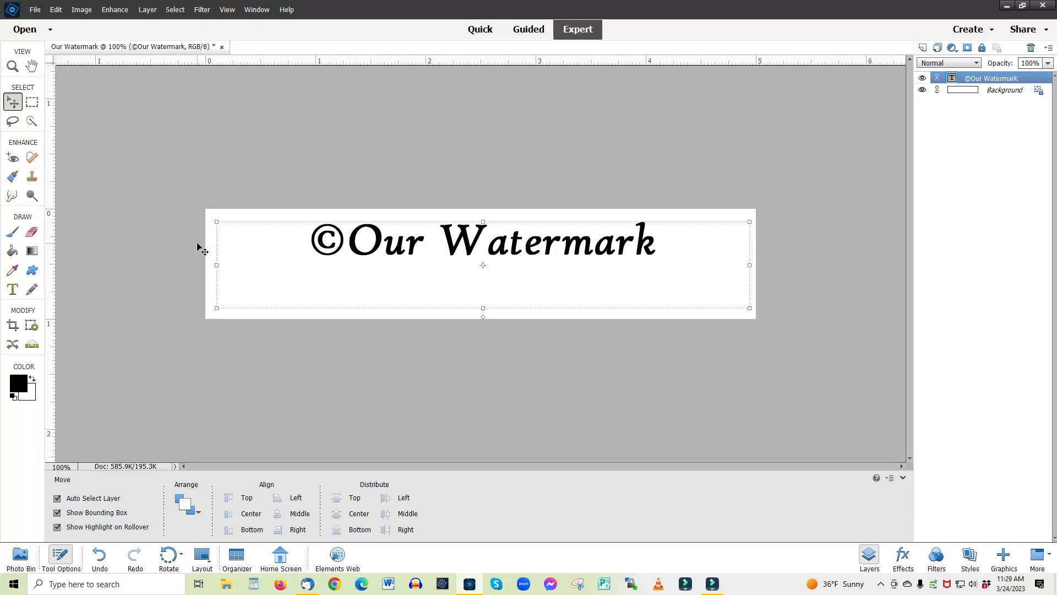
- Select the whole canvas and define it as a brush named Our Watermark
key(ctrl+a)
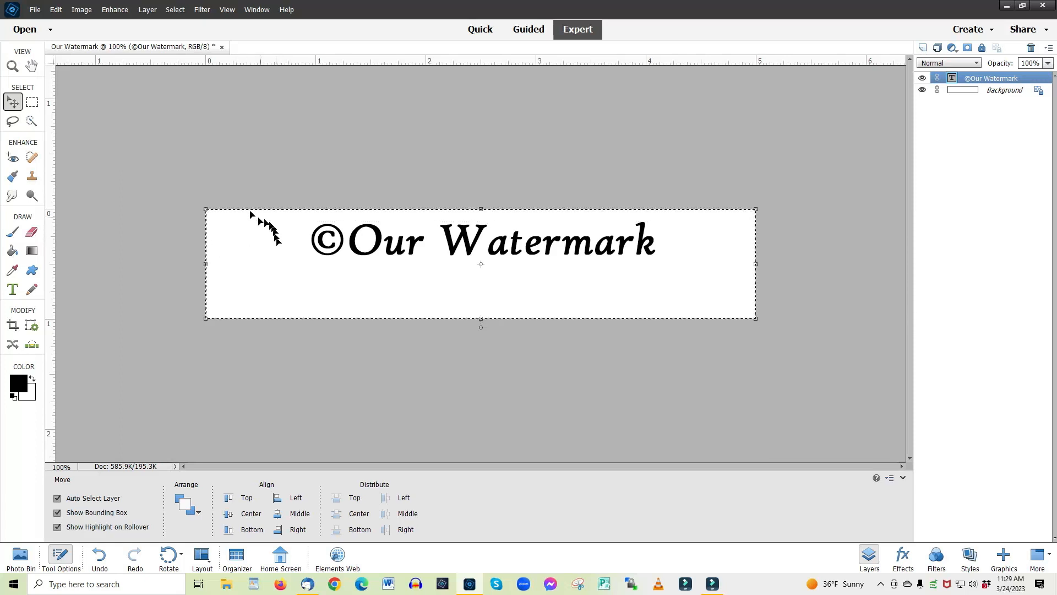
click(56, 10)
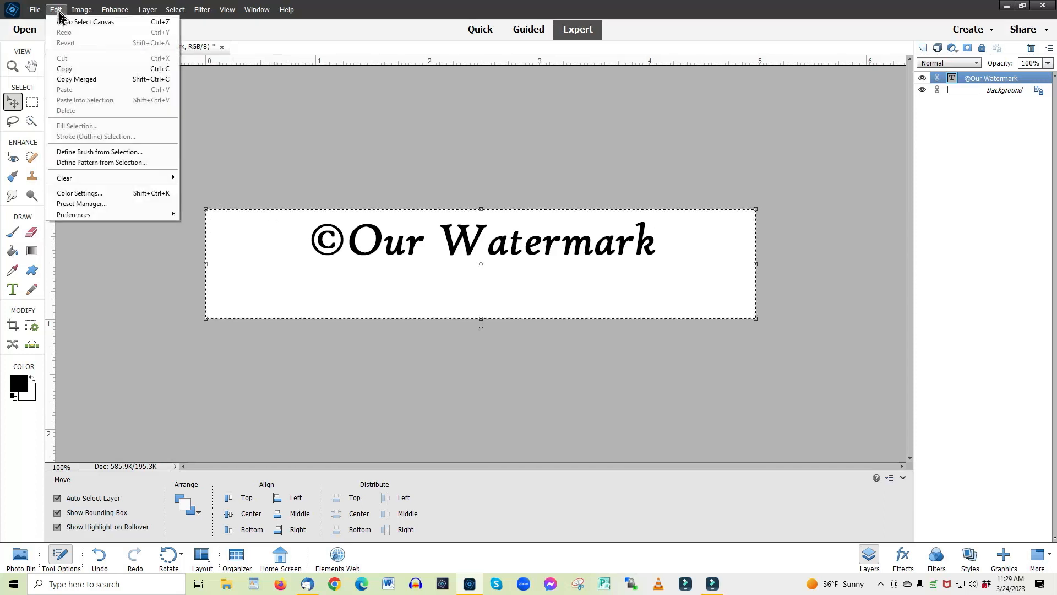
click(81, 152)
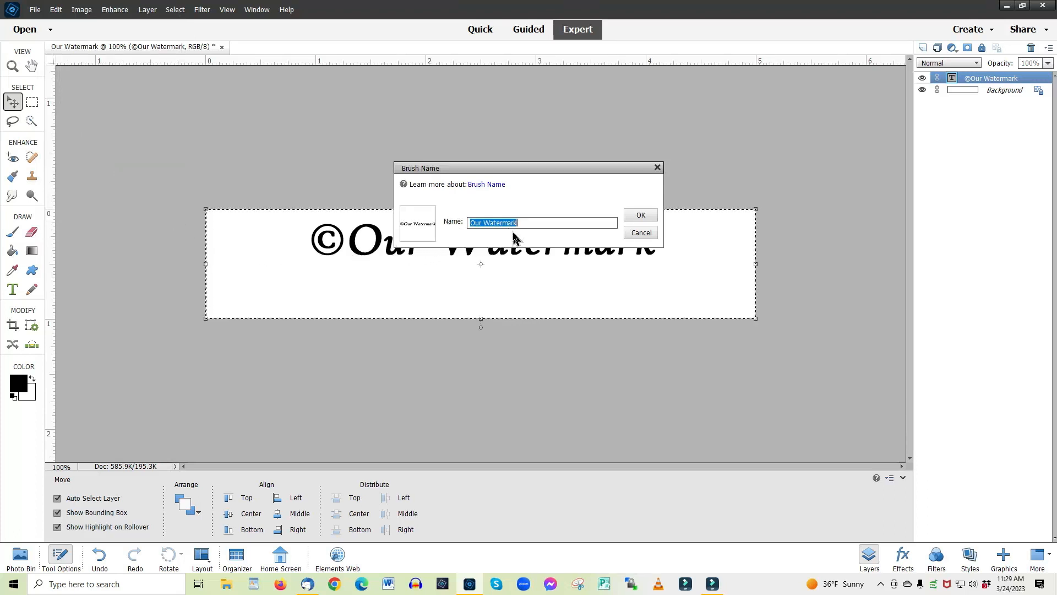
click(641, 216)
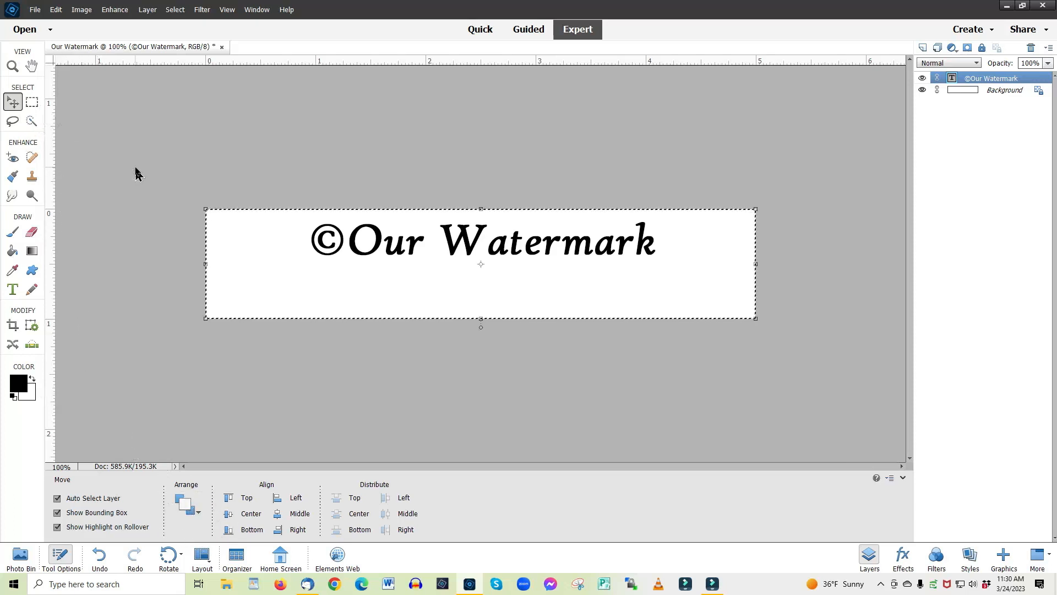
- Close the watermark document without saving and open Black Angel DROP SHADOW w INNER GLOW DIFF BKG COLOR.jpg
click(221, 47)
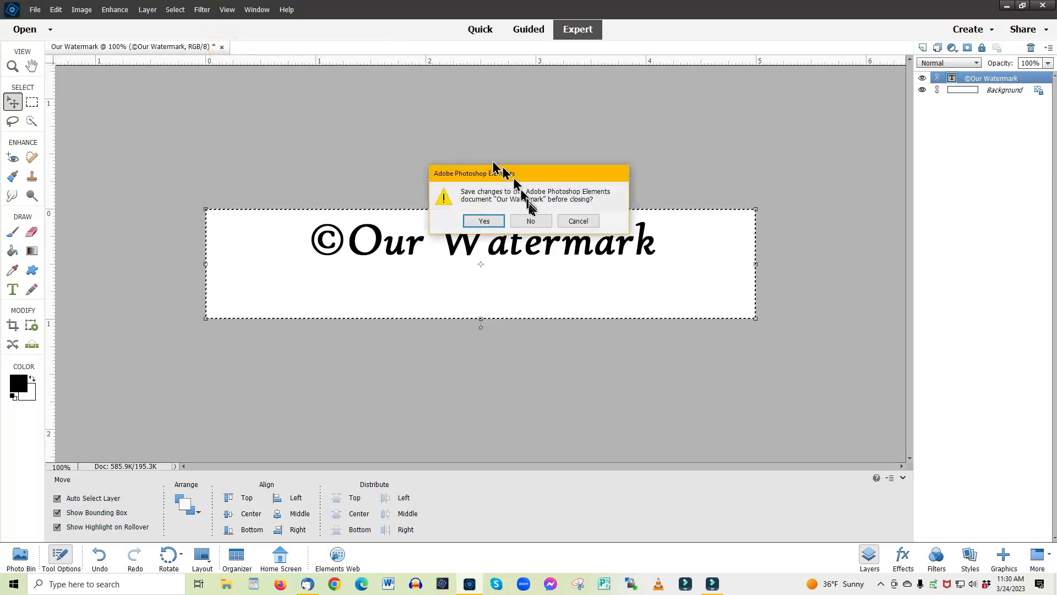
click(531, 221)
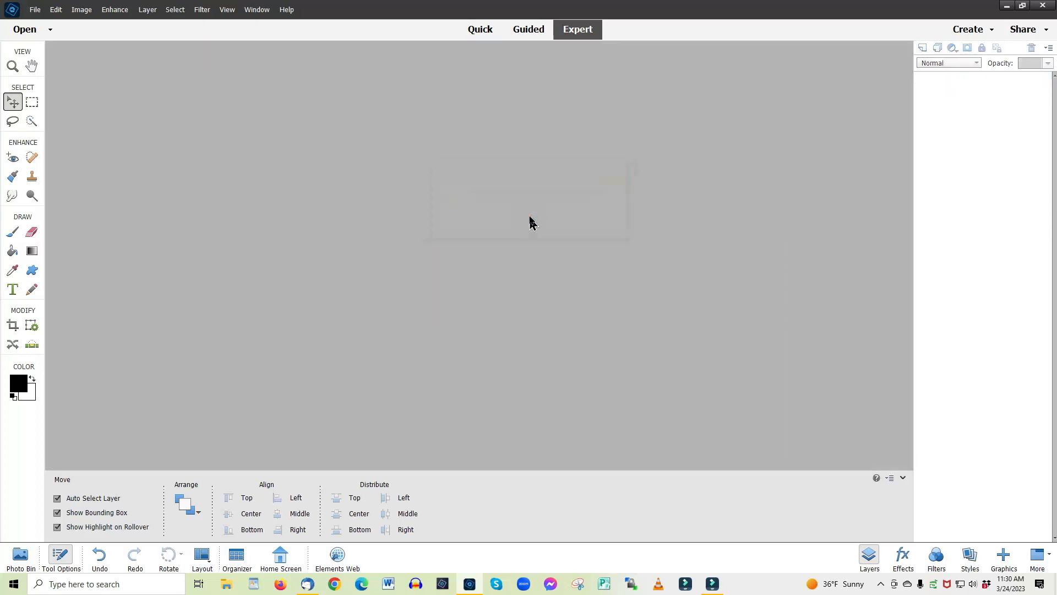
click(24, 29)
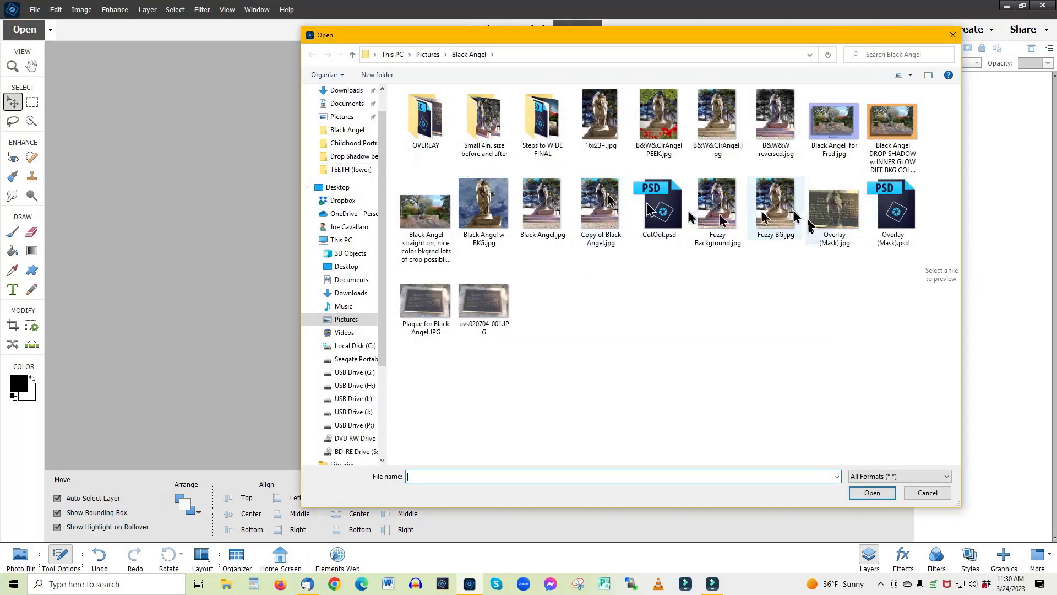
double_click(892, 121)
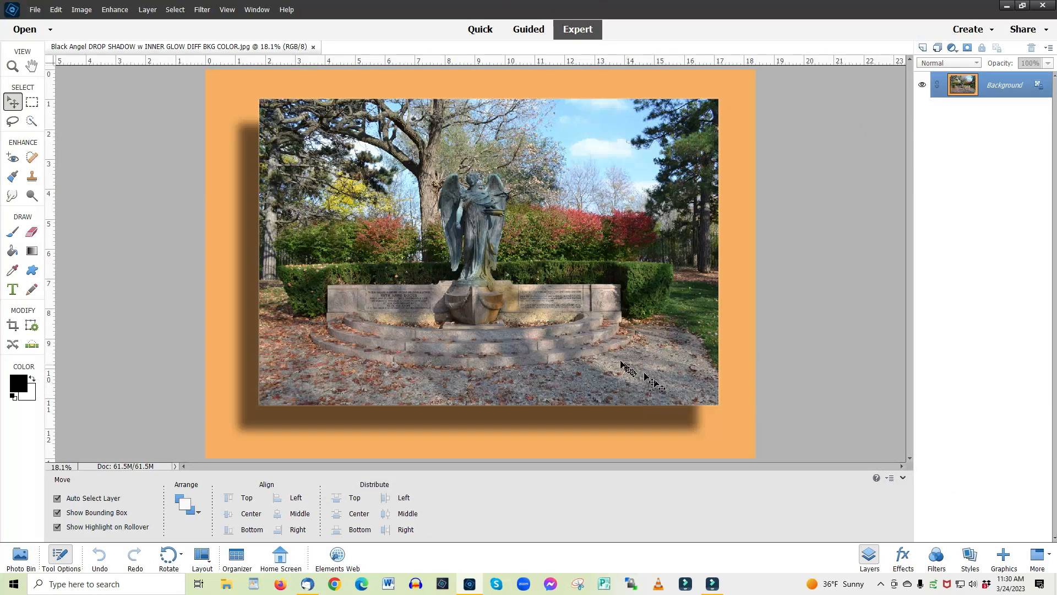
- Add a new layer and stamp the Our Watermark brush once on the orange border below the photo's lower-right corner
click(922, 48)
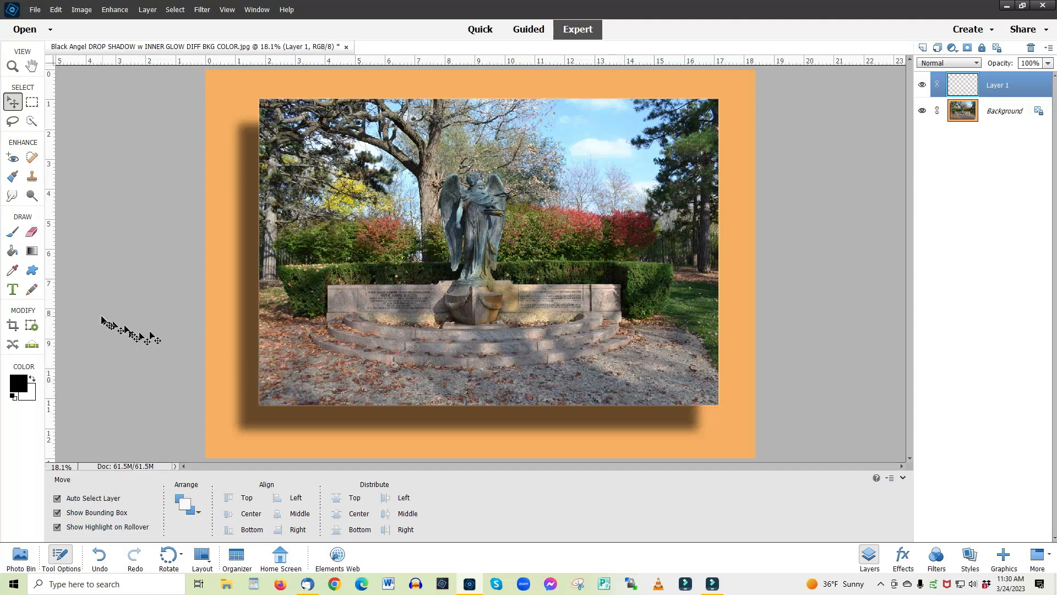
click(9, 237)
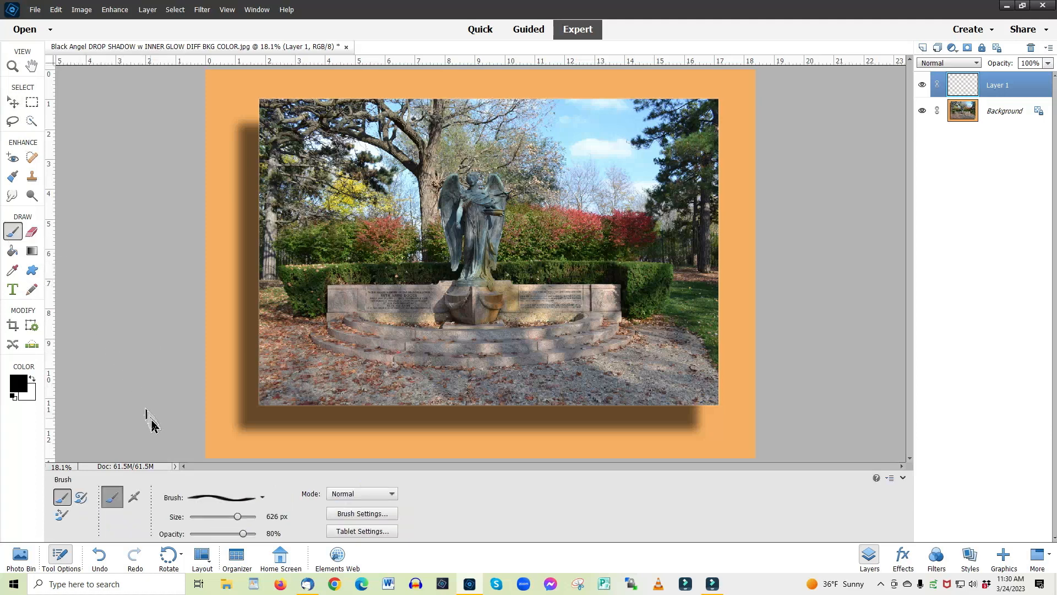
click(226, 499)
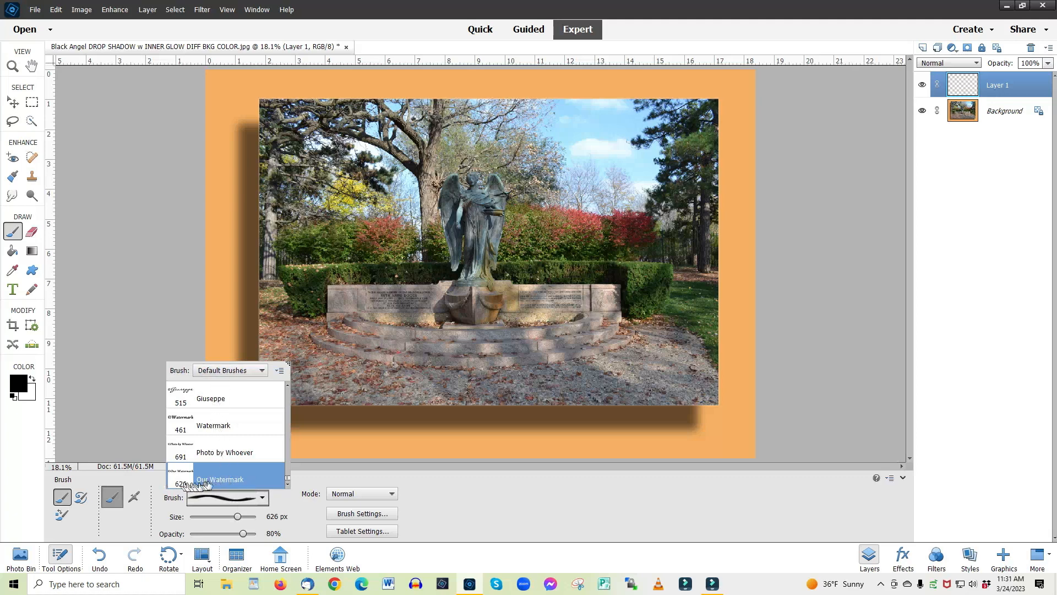
click(226, 474)
drag(596, 393, 351, 359)
key(ctrl+z)
drag(558, 414, 610, 414)
key(ctrl+z)
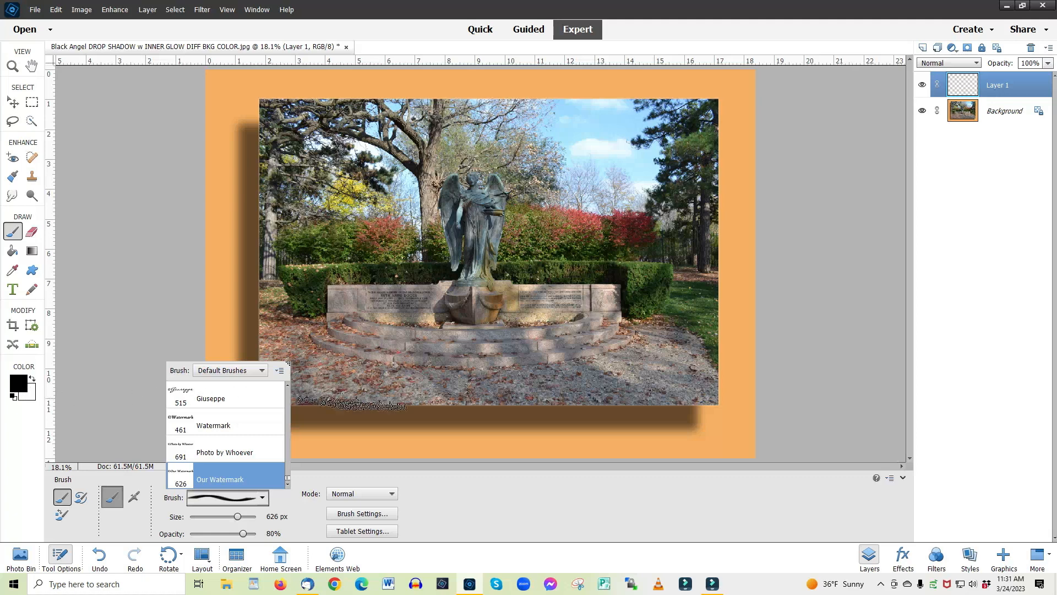
click(656, 442)
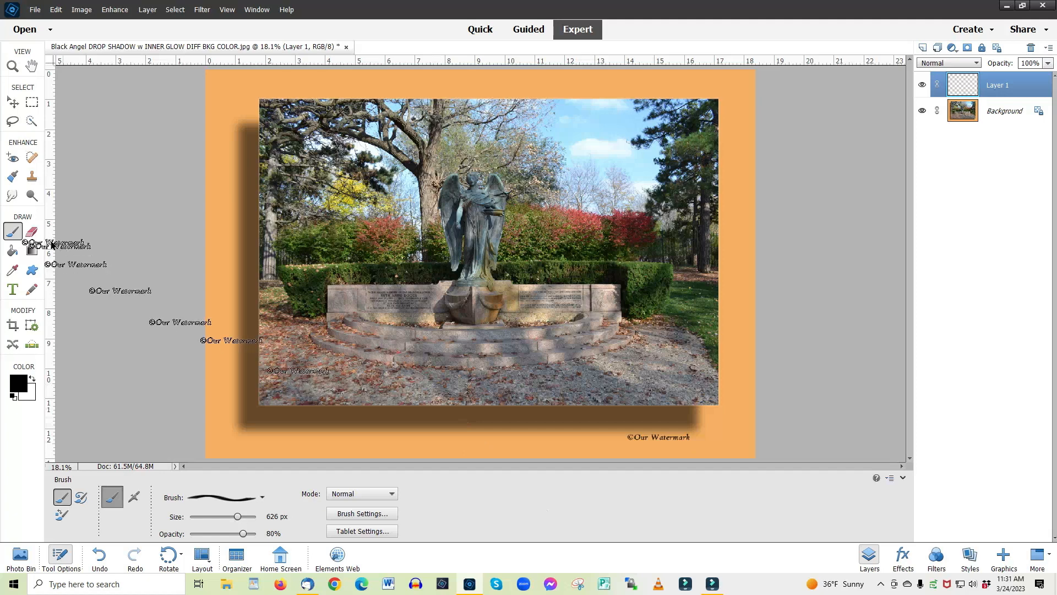
- Enlarge the stamped watermark proportionally to about 131.5% and lower its layer's opacity to 49%
click(11, 105)
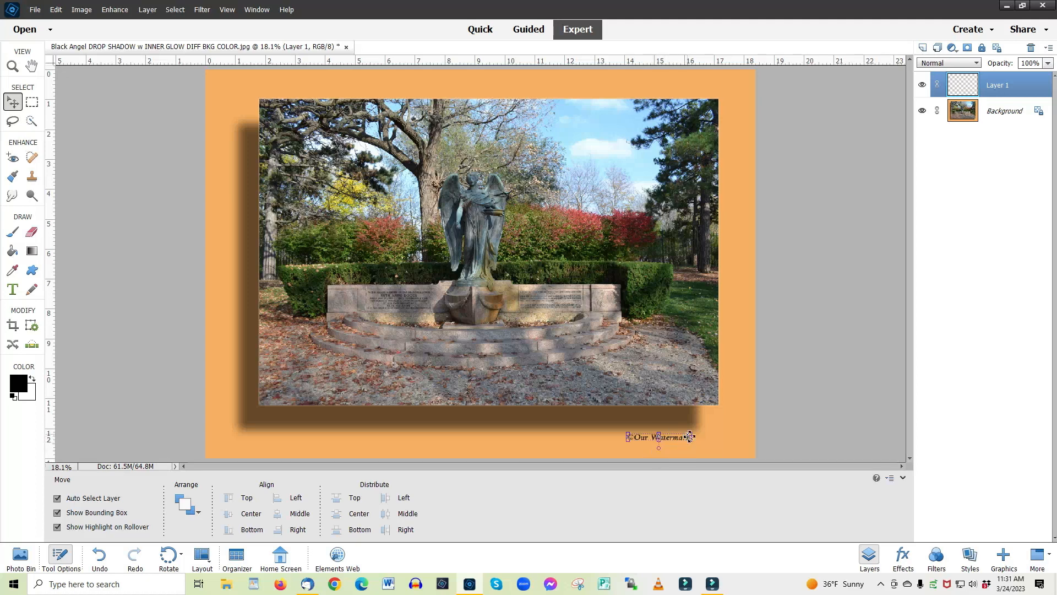
drag(690, 432, 708, 416)
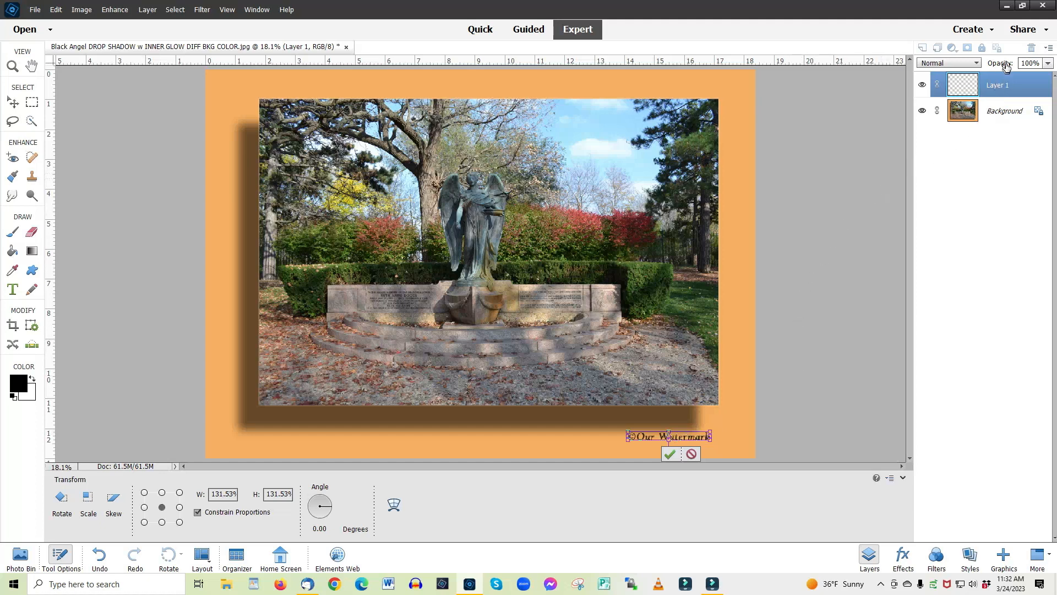
drag(1008, 64, 979, 68)
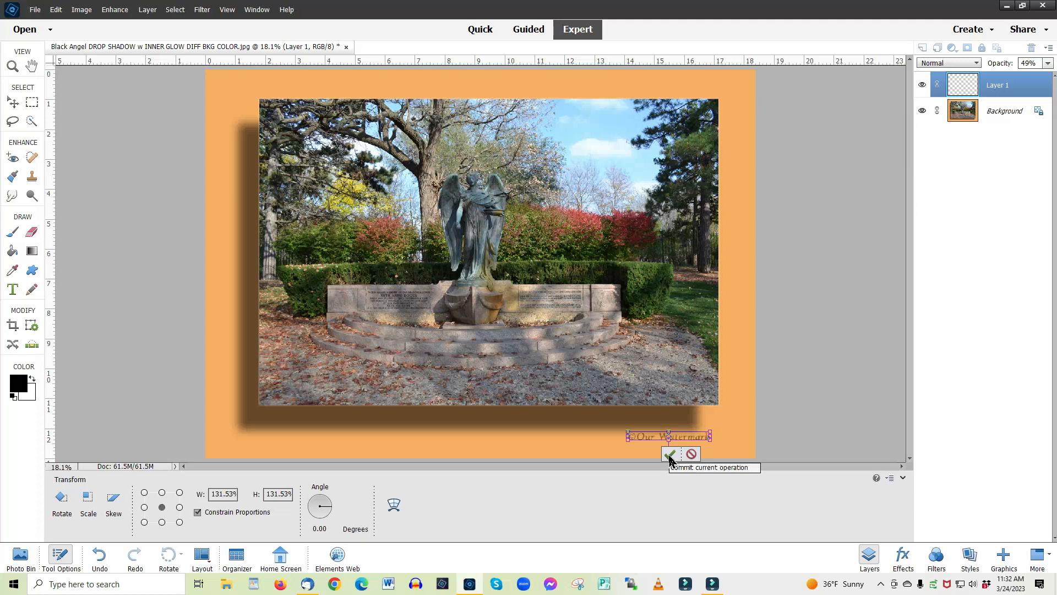
click(670, 454)
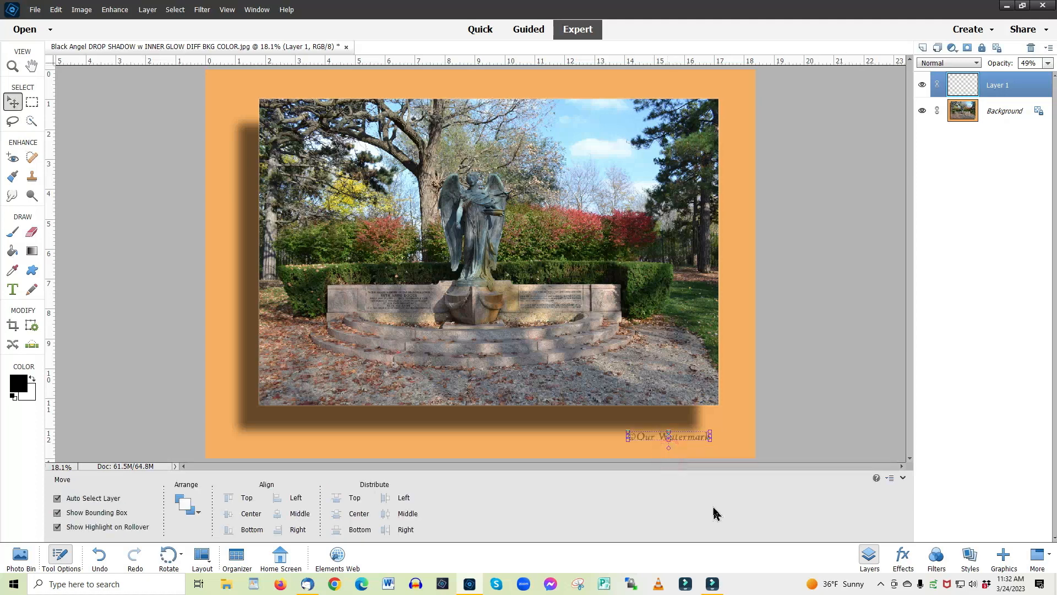
click(846, 423)
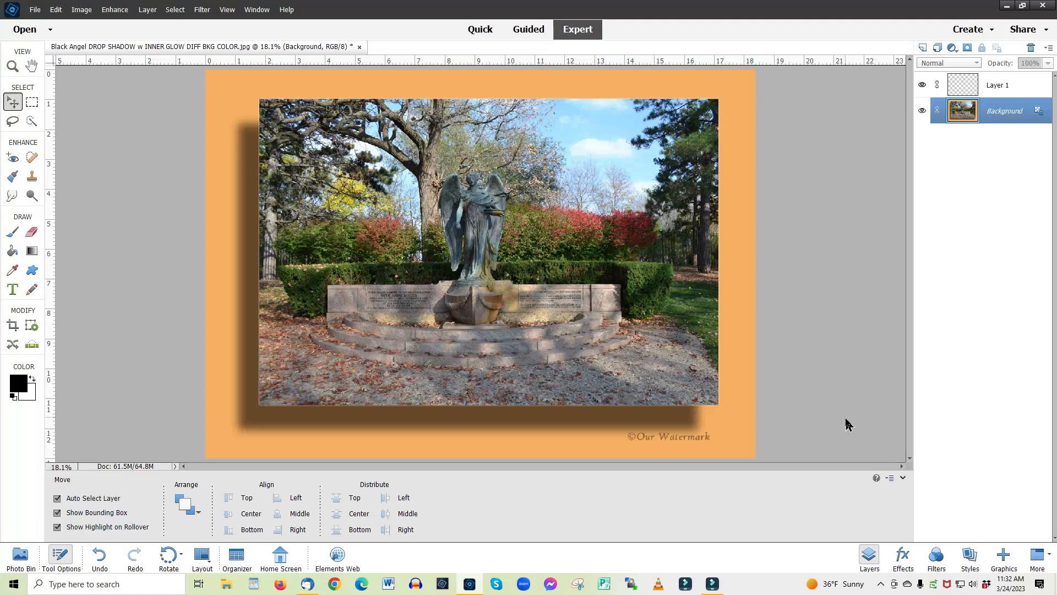
click(12, 233)
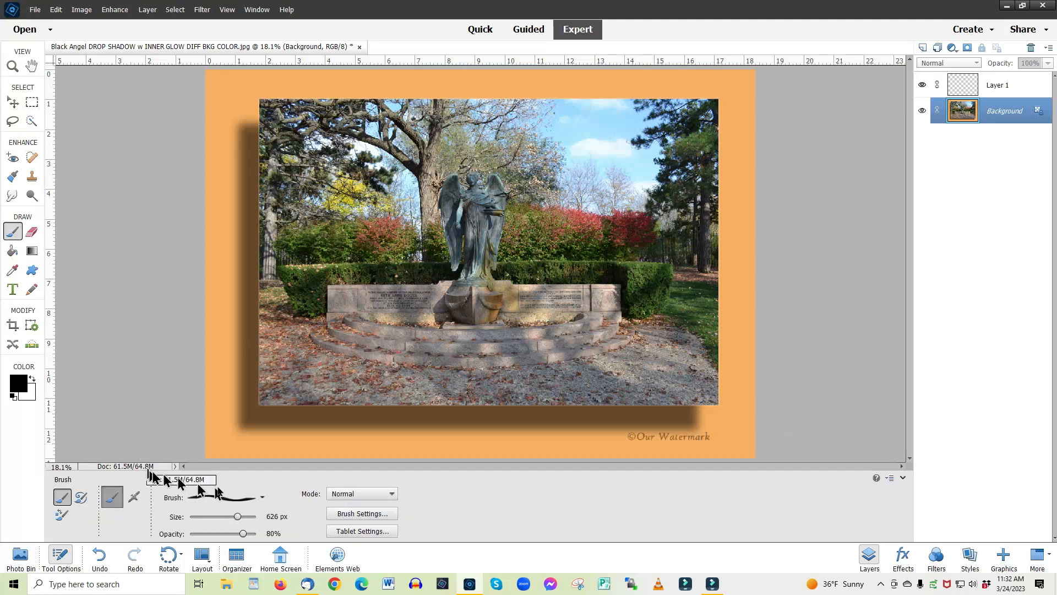
click(250, 498)
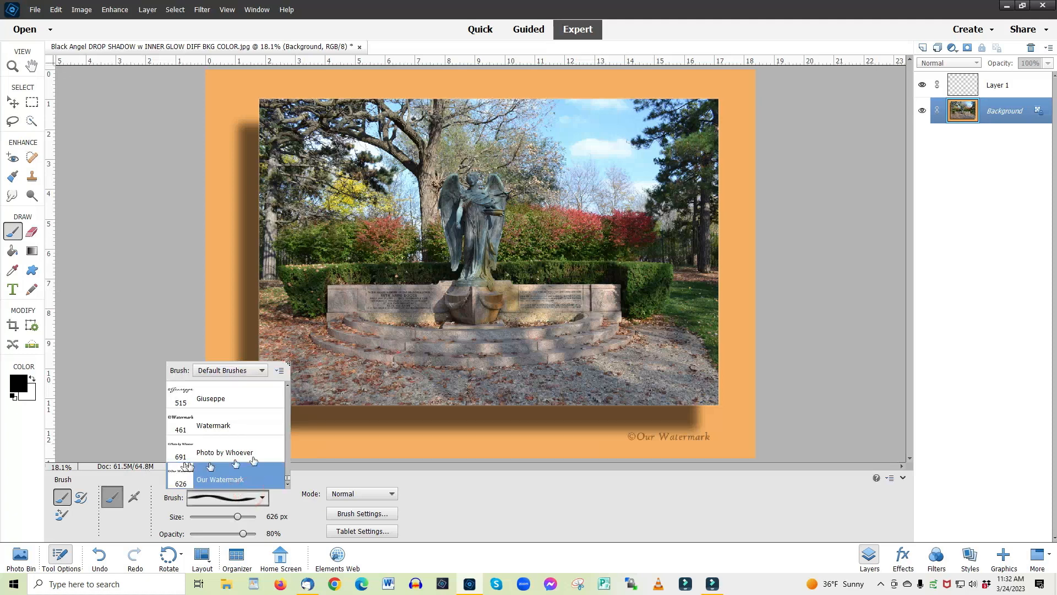
click(165, 319)
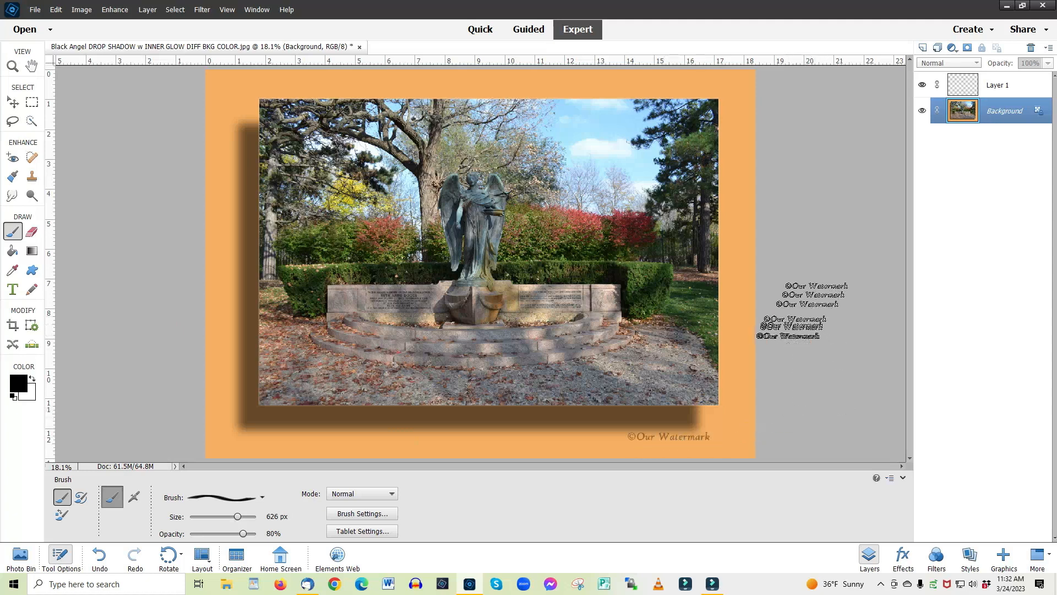
- Try to stretch the watermark on Layer 1 vertically to about 201% of its height without constraining proportions
click(967, 88)
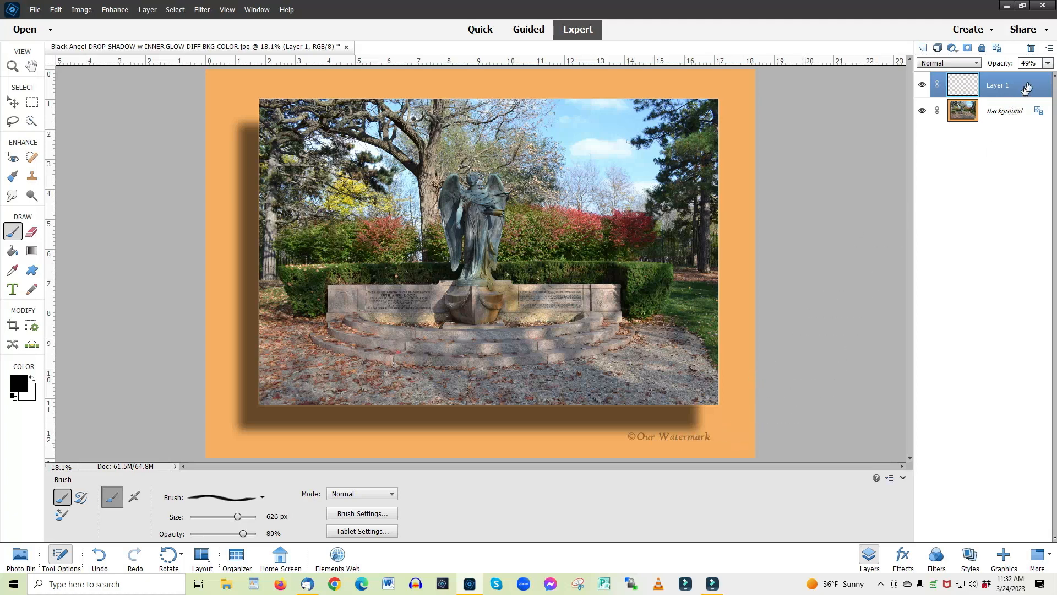
mouse_move(1027, 86)
mouse_down()
mouse_move(1032, 54)
mouse_move(1031, 80)
mouse_up()
click(12, 105)
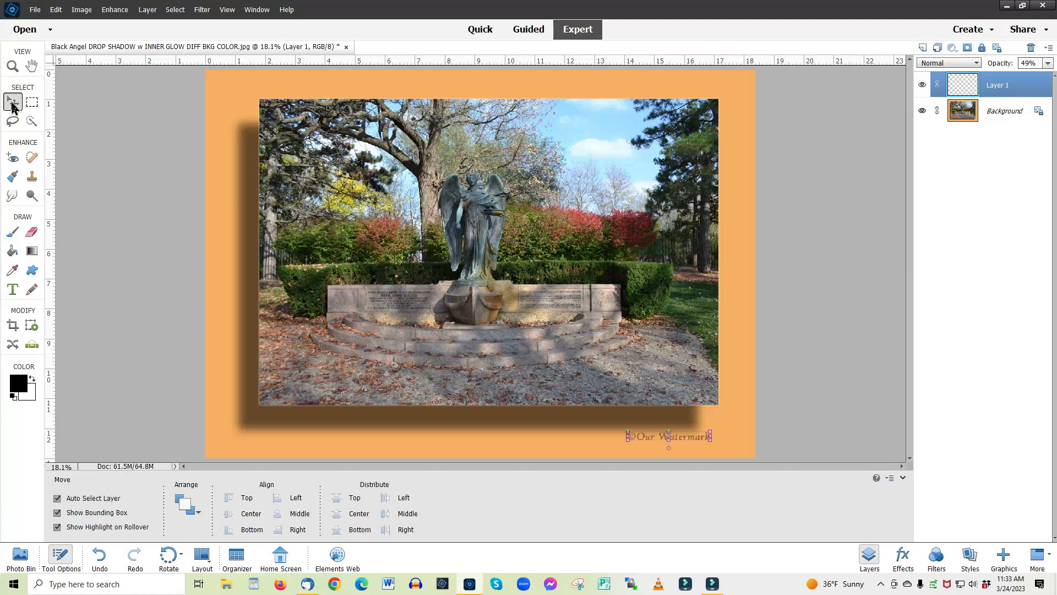
click(668, 438)
mouse_move(669, 437)
mouse_down()
mouse_move(653, 381)
mouse_move(667, 447)
mouse_up()
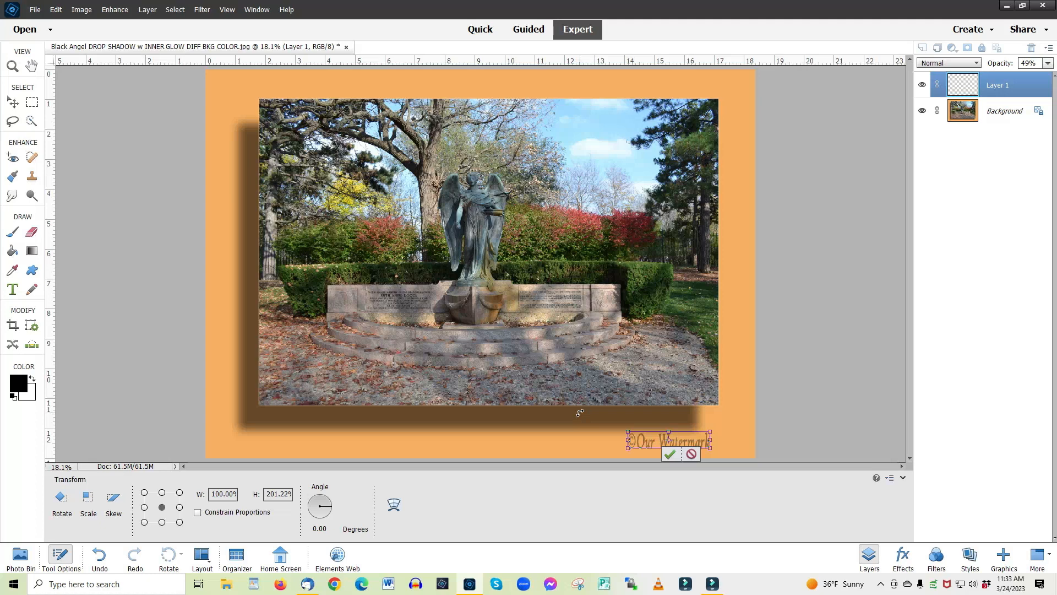
click(691, 455)
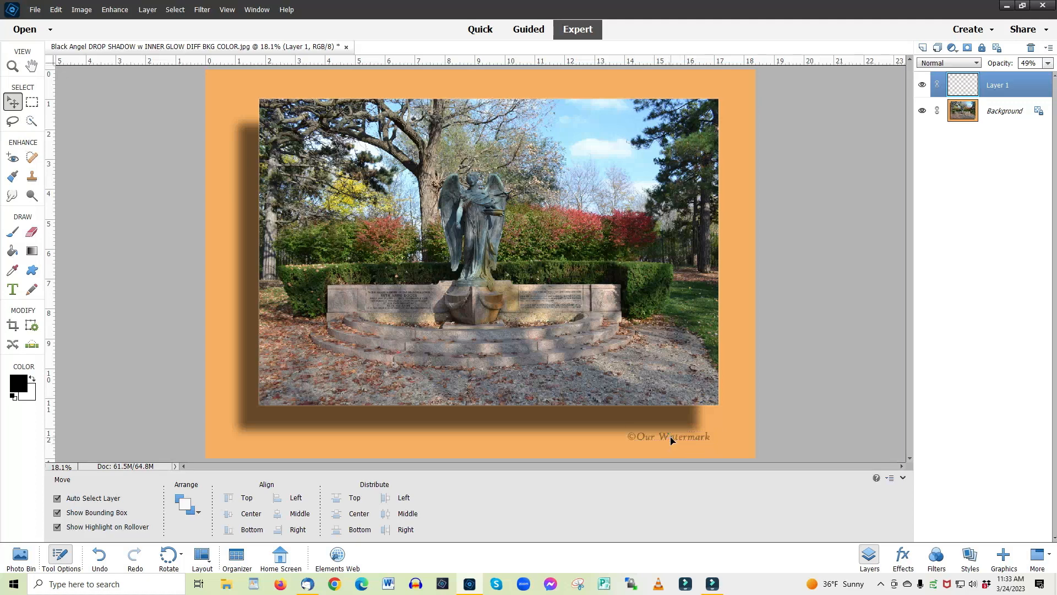
- Delete Layer 1 containing the stamped watermark
mouse_move(670, 439)
mouse_down()
mouse_move(647, 389)
mouse_move(646, 457)
mouse_move(538, 395)
mouse_move(442, 390)
mouse_move(542, 398)
mouse_move(689, 441)
mouse_up()
drag(968, 88, 1033, 48)
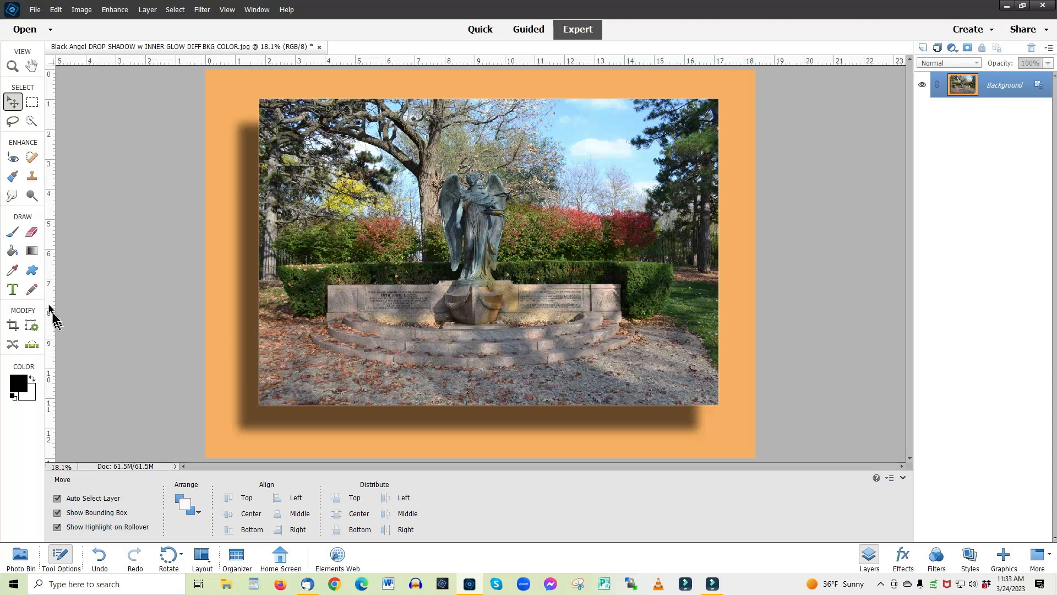
- Stamp the Our Watermark brush directly on the Background layer, on the orange border below the photo's lower-right corner
click(13, 233)
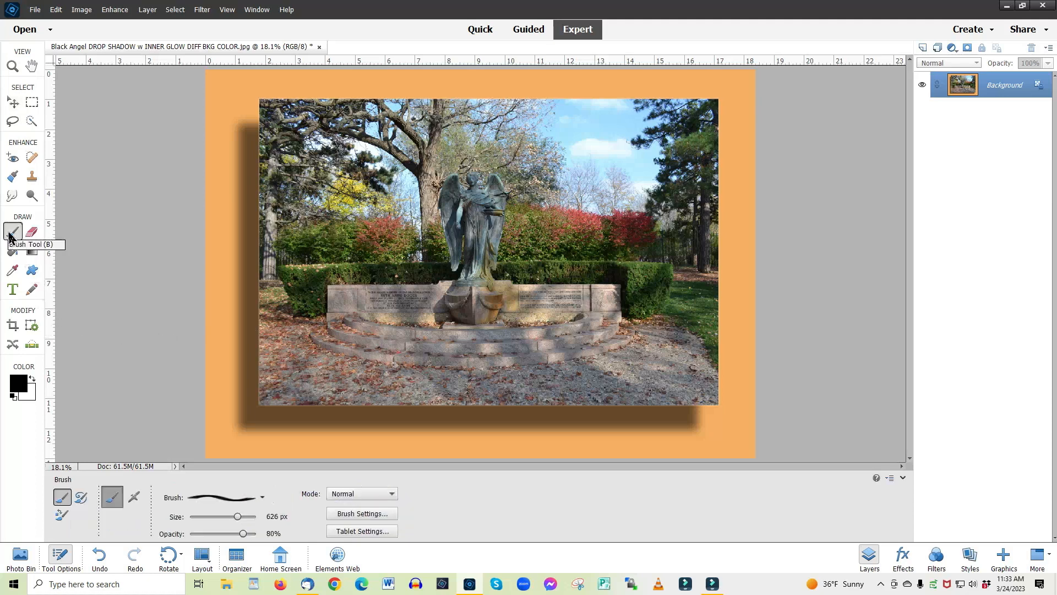
click(219, 498)
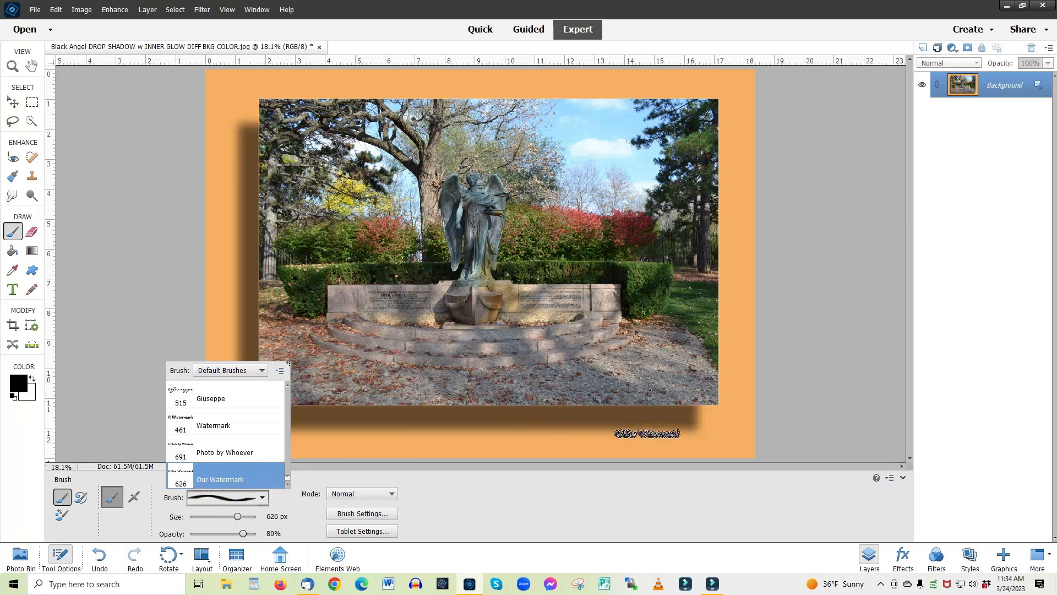
click(648, 436)
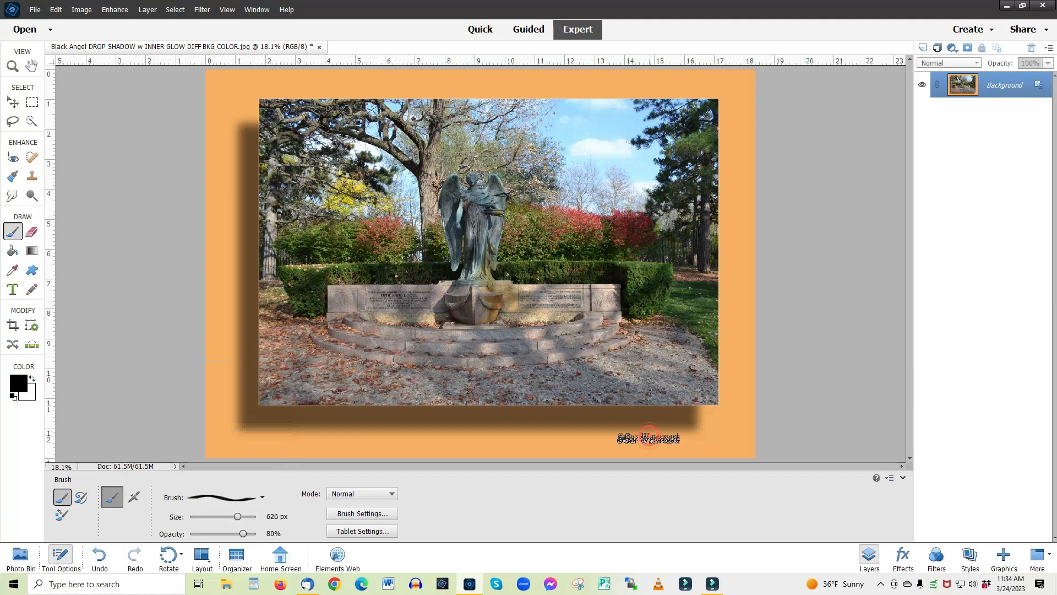